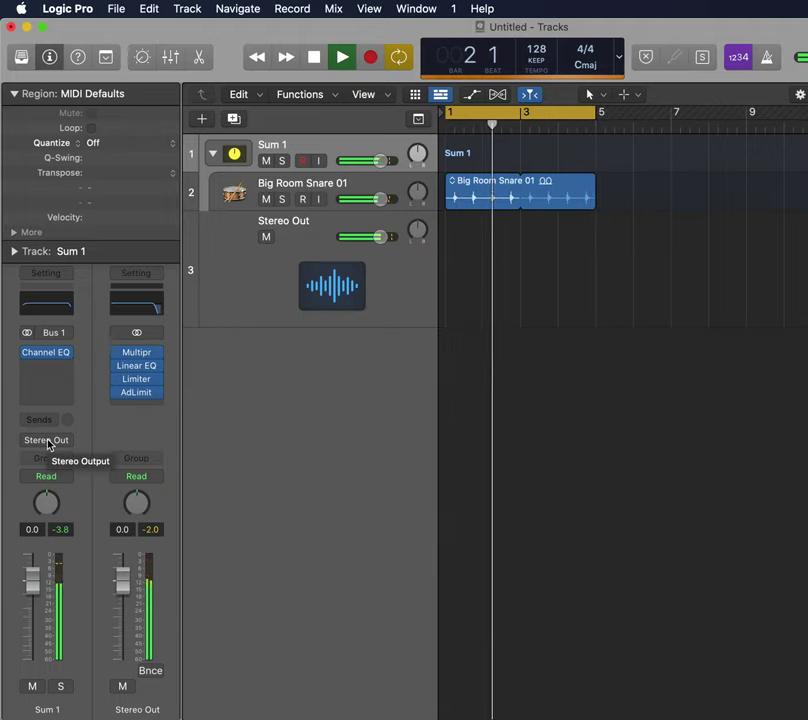
# Add a Bus 5 send to the Sum 1 stack and create a track for the new aux channel.
pyautogui.click(47, 442)
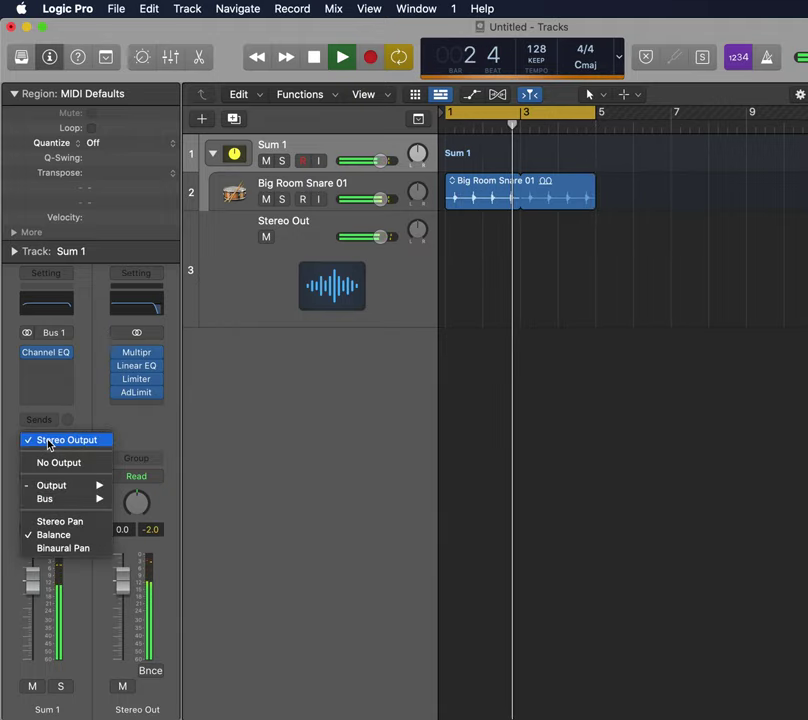
pyautogui.click(239, 371)
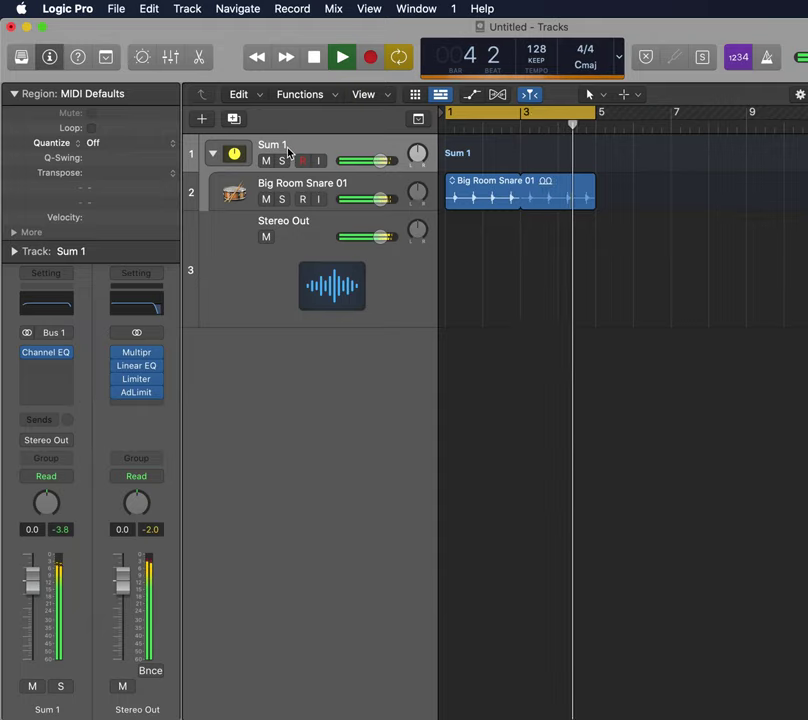
pyautogui.click(45, 421)
pyautogui.moveTo(47, 441)
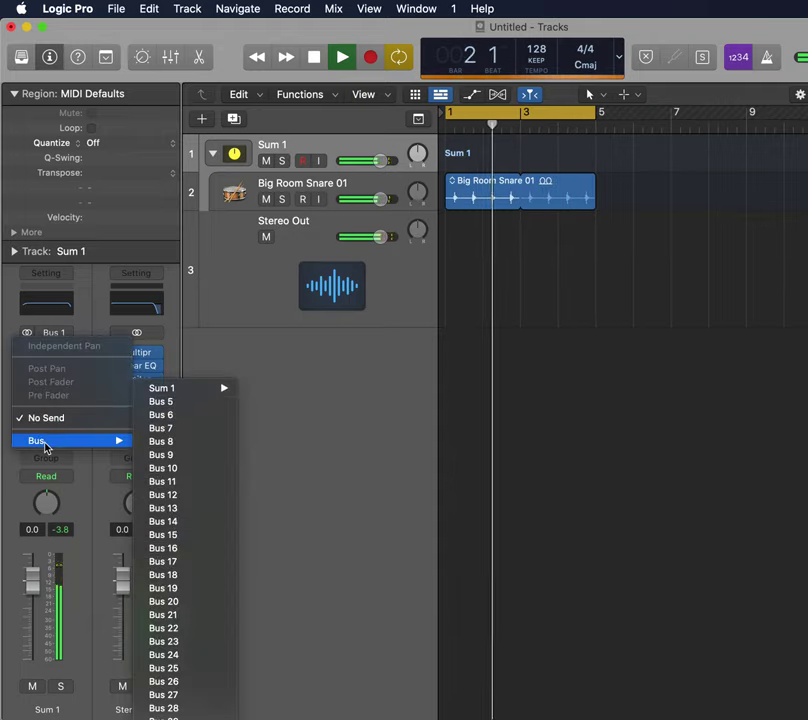
pyautogui.click(157, 402)
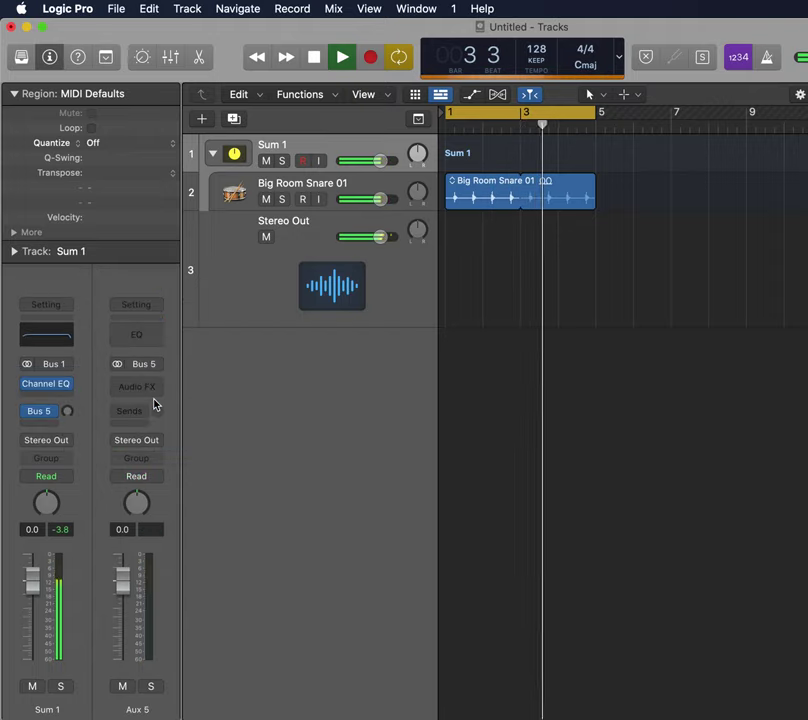
pyautogui.rightClick(141, 712)
pyautogui.click(172, 716)
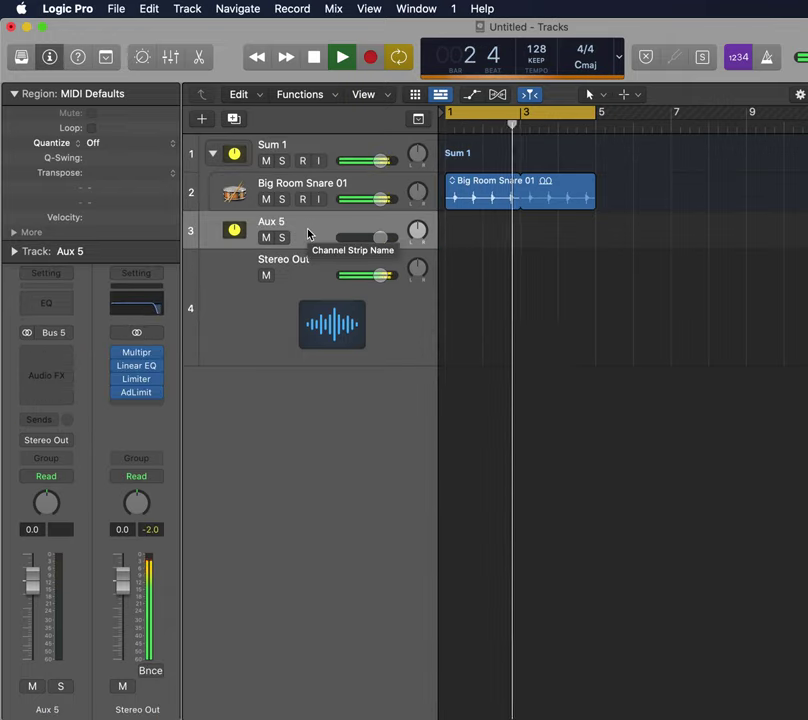
# Set the Bus 5 send level on Sum 1 to 0.0 dB.
pyautogui.click(306, 153)
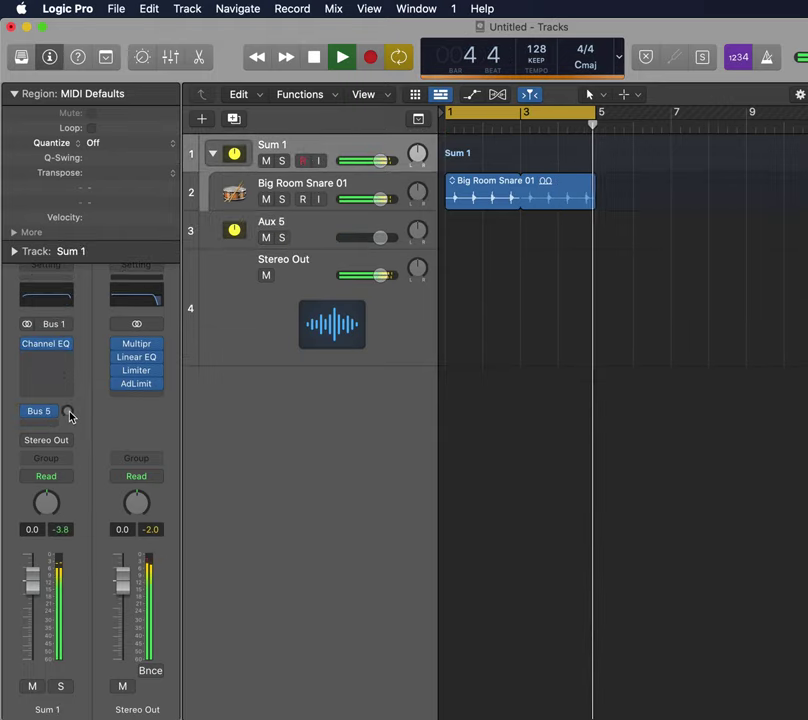
pyautogui.moveTo(68, 413); pyautogui.dragTo(337, 234)
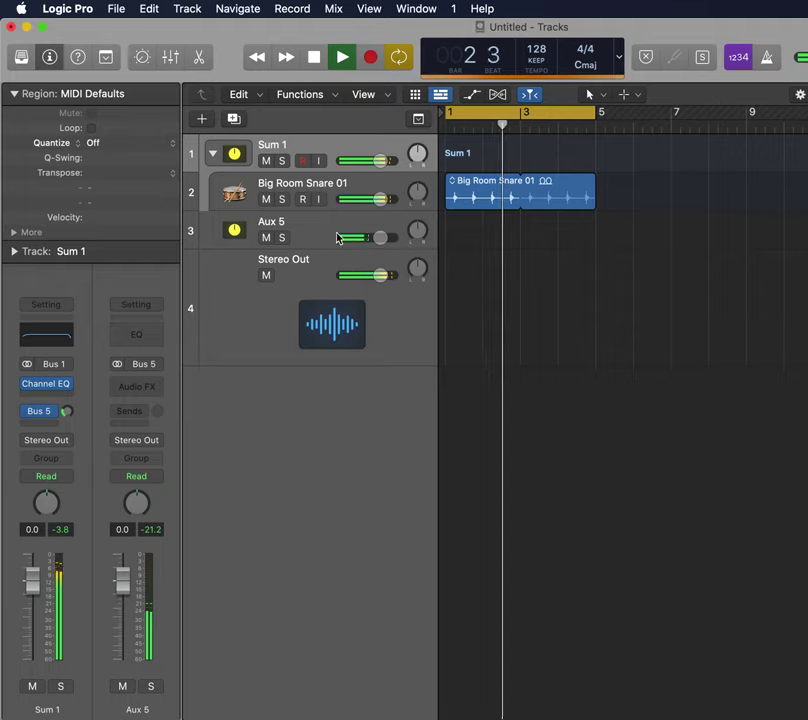
pyautogui.keyDown('alt'); pyautogui.click(66, 413); pyautogui.keyUp('alt')
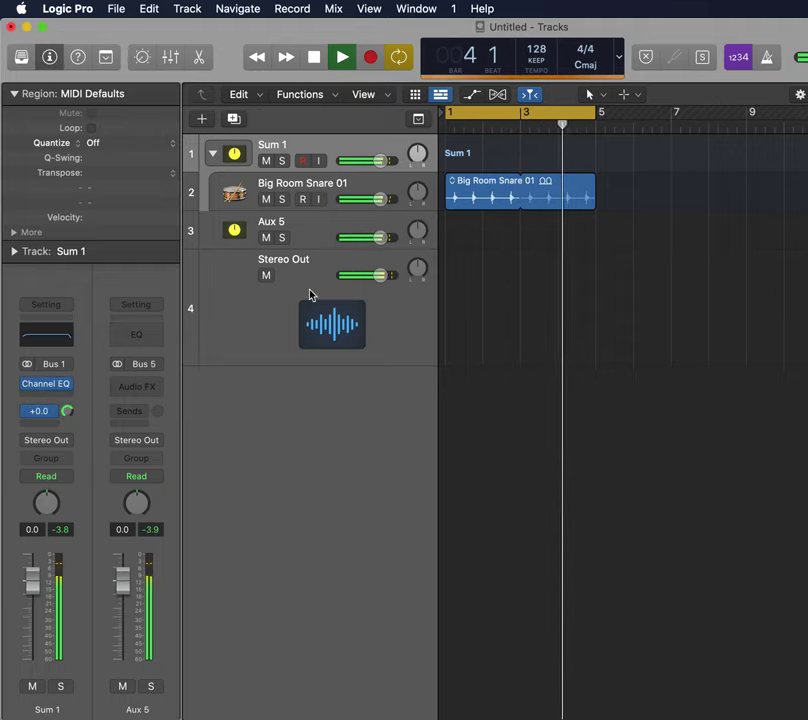
# Move the Aux 5 track into the Sum 1 stack above Big Room Snare 01 and stop playback.
pyautogui.click(309, 232)
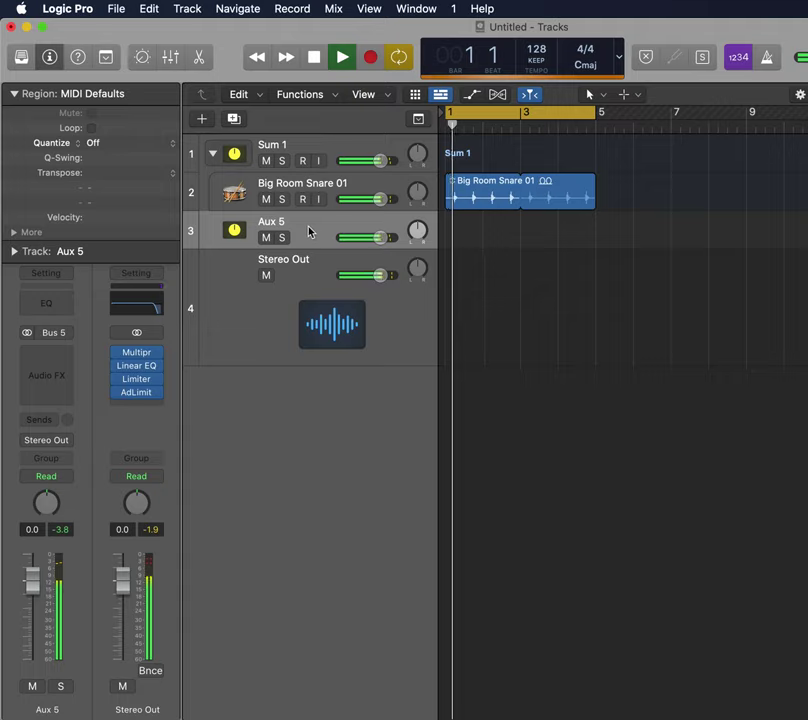
pyautogui.moveTo(309, 232); pyautogui.dragTo(310, 188)
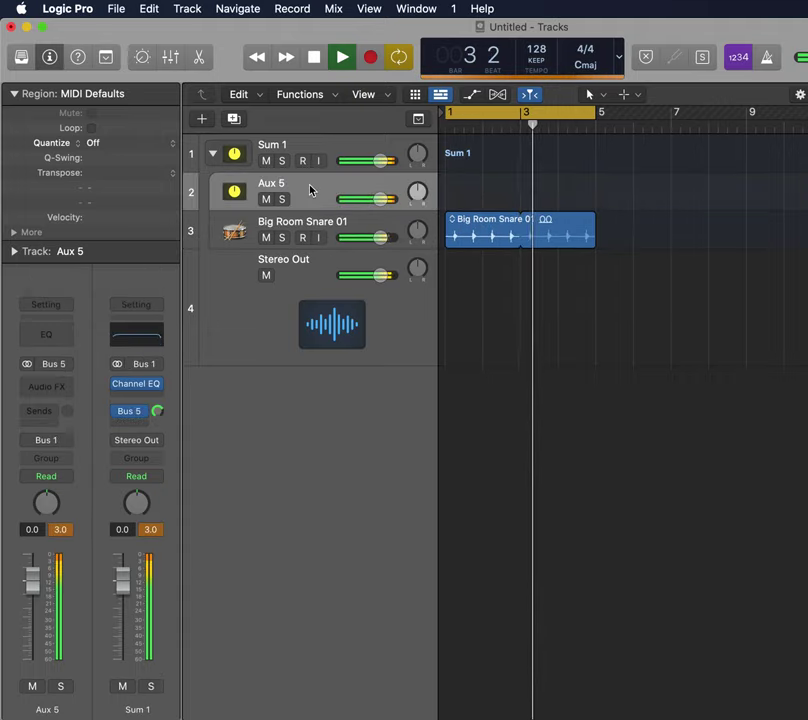
pyautogui.press('space')
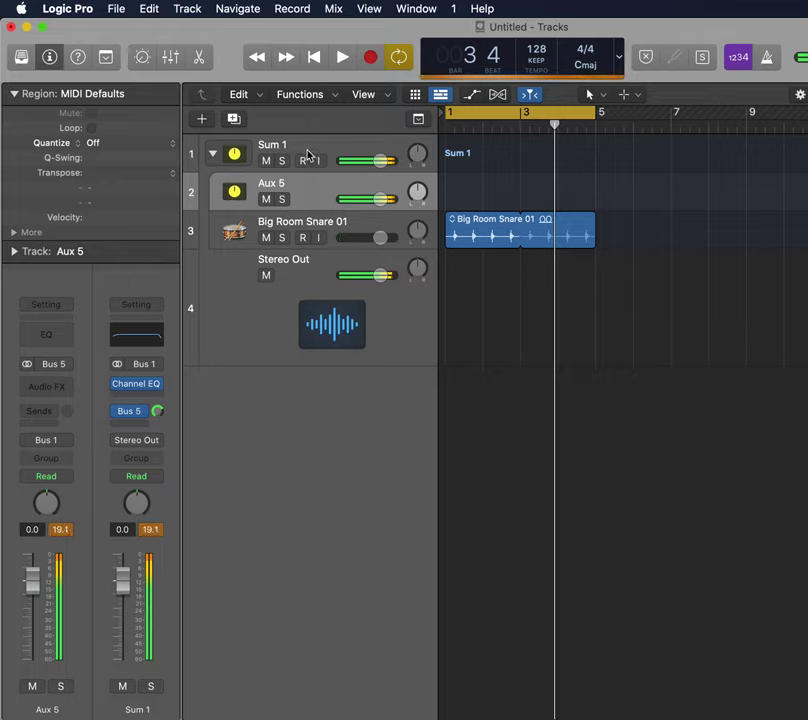
# Insert a stereo Pitch Shifter after the Channel EQ on Sum 1, with Drums timing and a shift of 2 semitones.
pyautogui.click(141, 399)
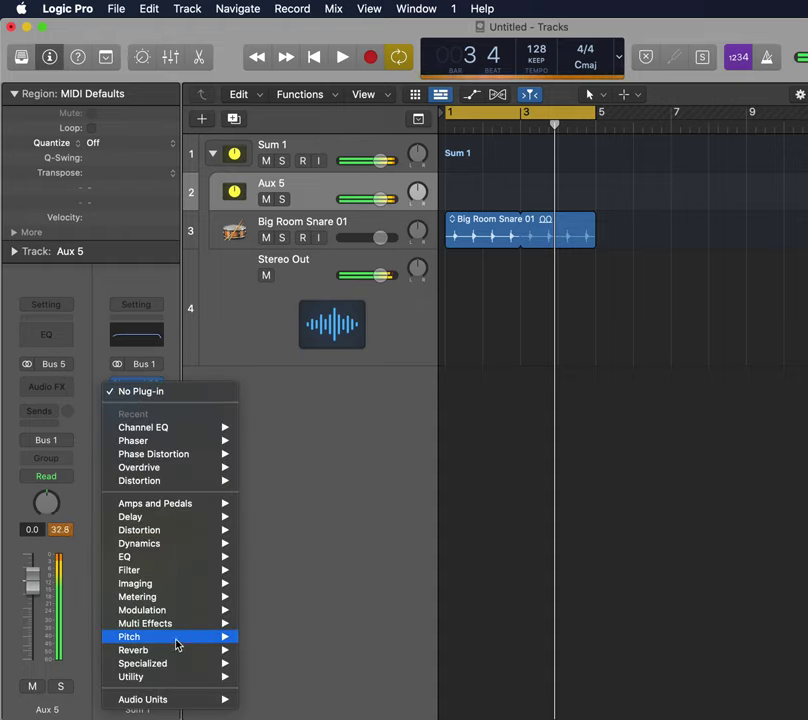
pyautogui.moveTo(184, 638)
pyautogui.moveTo(306, 660)
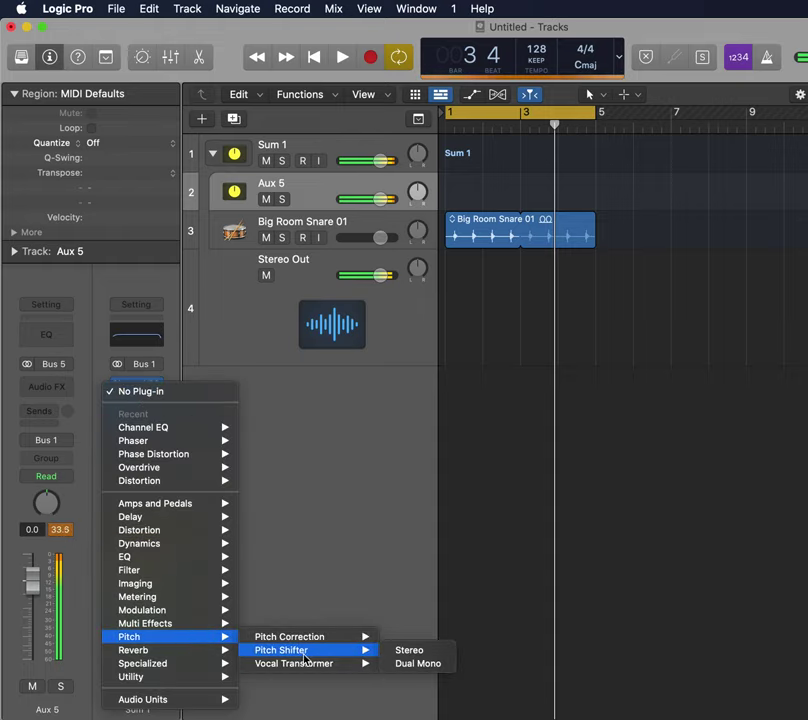
pyautogui.click(420, 651)
pyautogui.moveTo(535, 222); pyautogui.dragTo(382, 388)
pyautogui.click(568, 459)
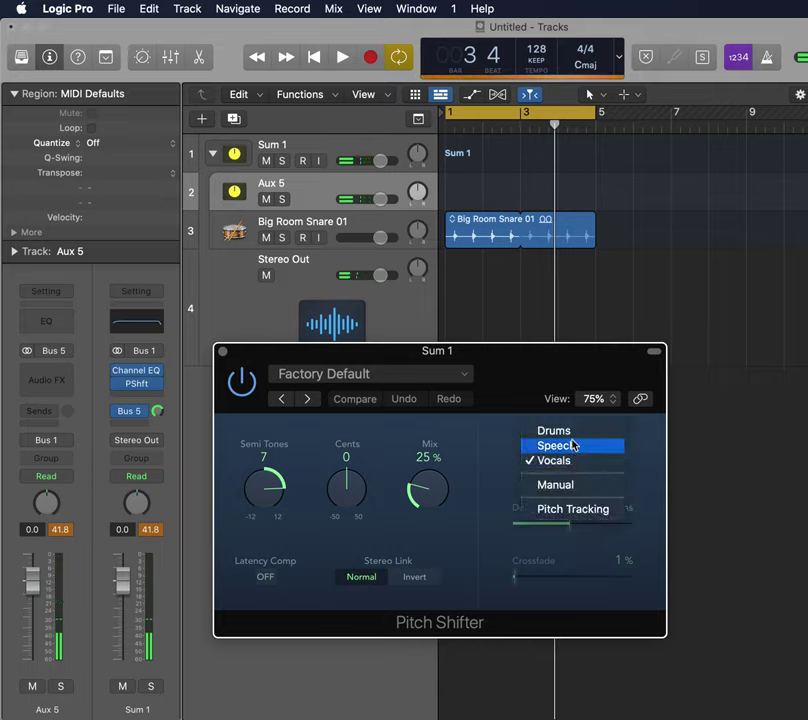
pyautogui.click(274, 460)
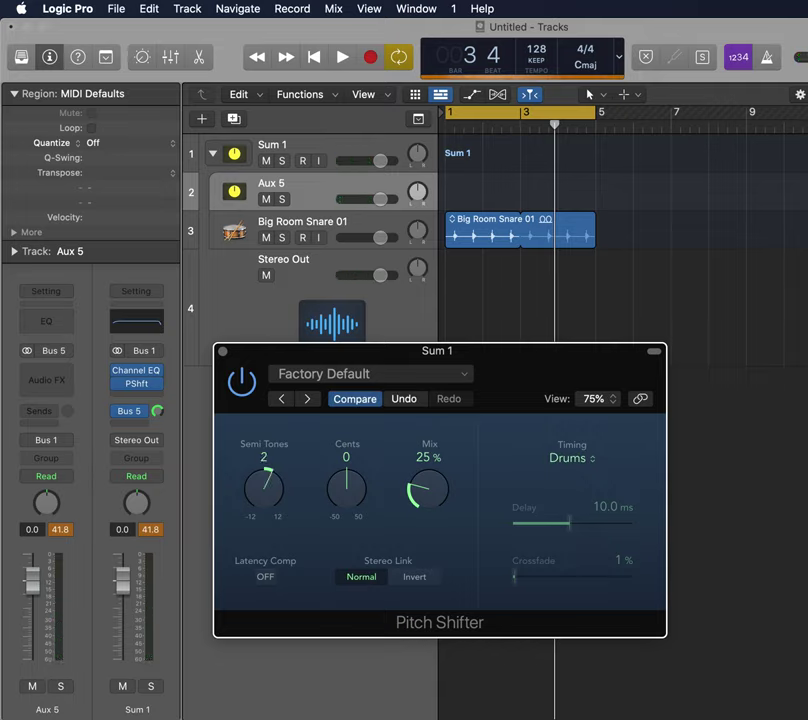
pyautogui.click(223, 352)
# Duplicate the Pitch Shifter on Sum 1 and set the copy to -2 semitones.
pyautogui.moveTo(140, 398); pyautogui.dragTo(141, 399)
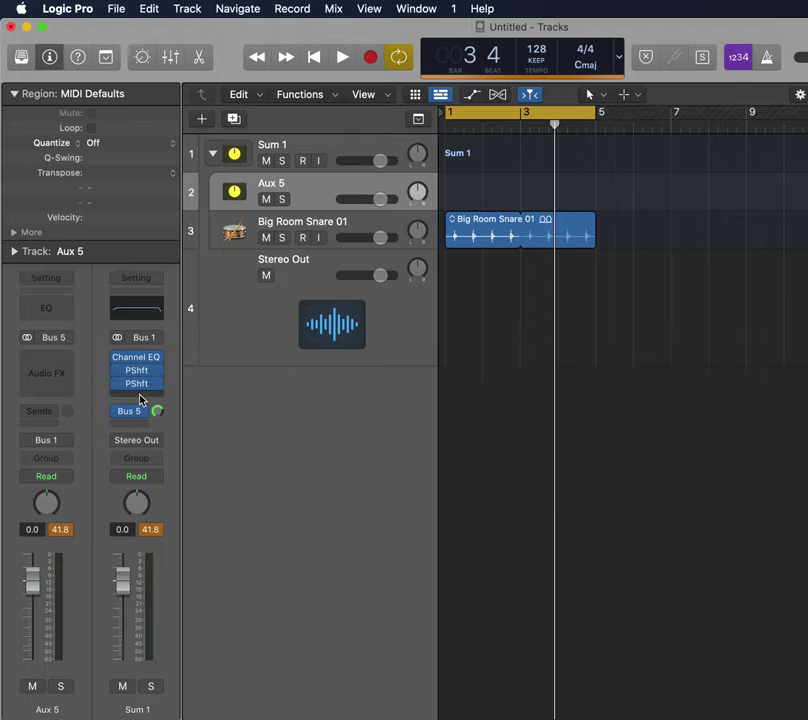
pyautogui.click(139, 385)
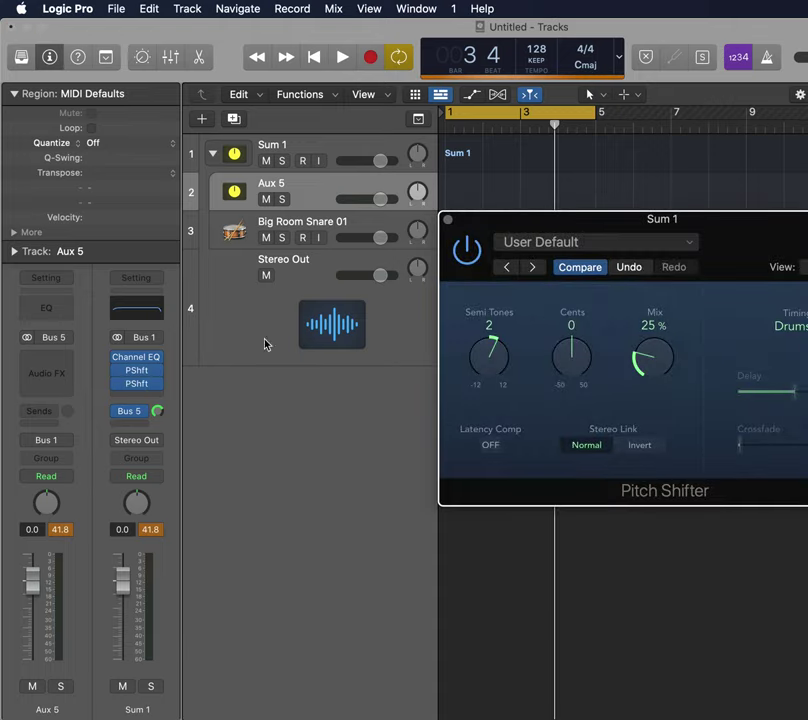
pyautogui.moveTo(485, 384); pyautogui.dragTo(484, 394)
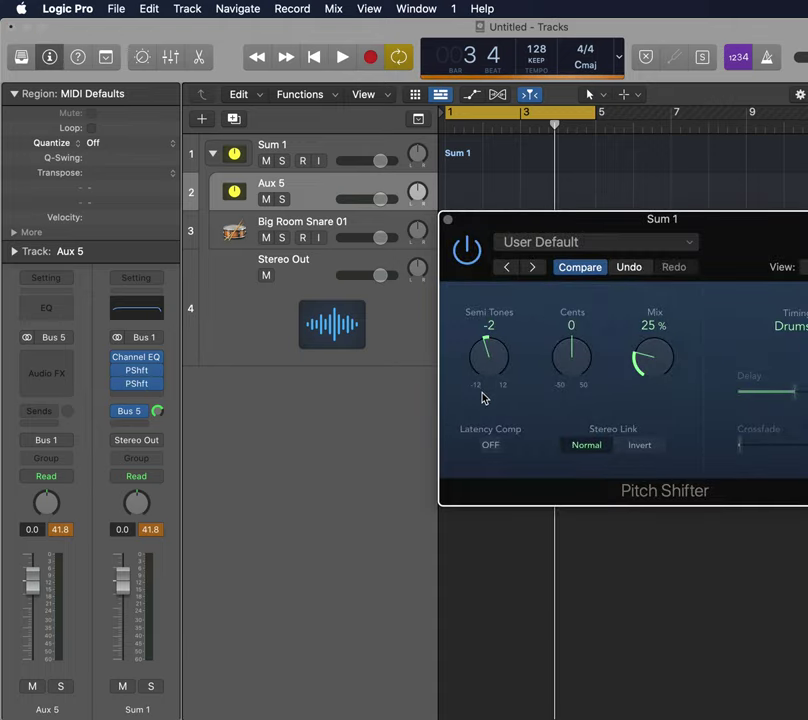
pyautogui.click(450, 224)
# Play the loop while adjusting the Bus 5 send level on Sum 1 to control the feedback.
pyautogui.press('space')
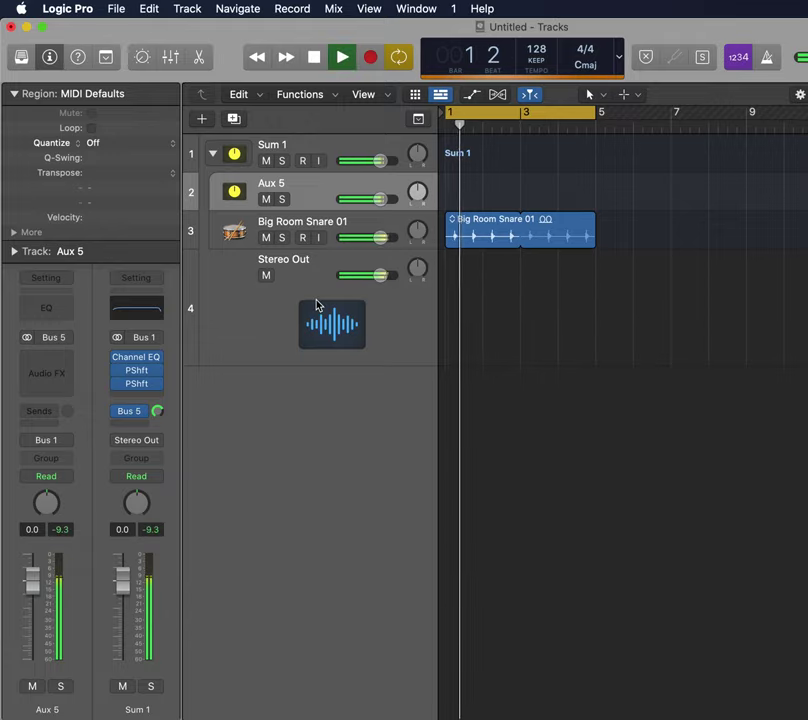
pyautogui.click(141, 398)
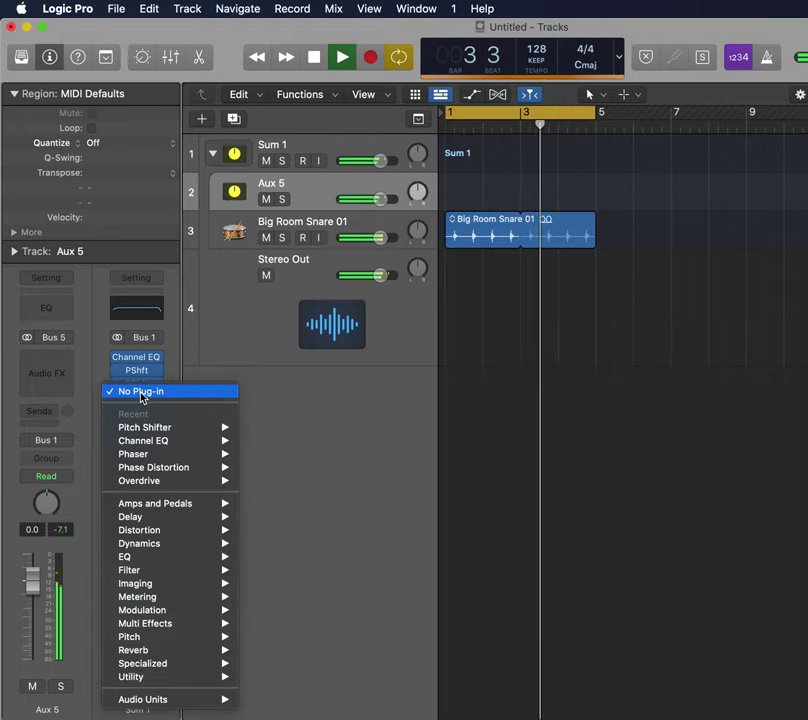
pyautogui.click(218, 337)
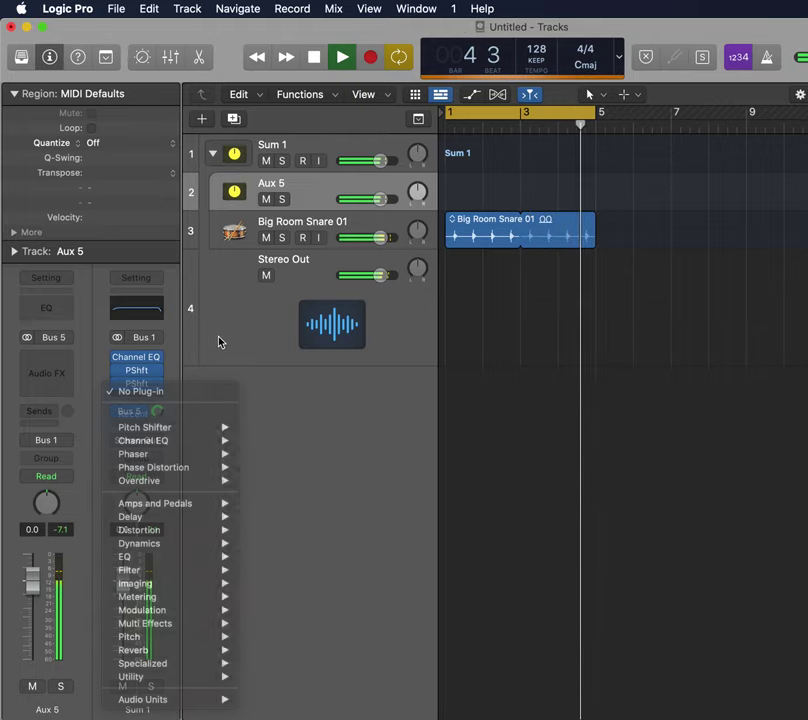
pyautogui.click(313, 150)
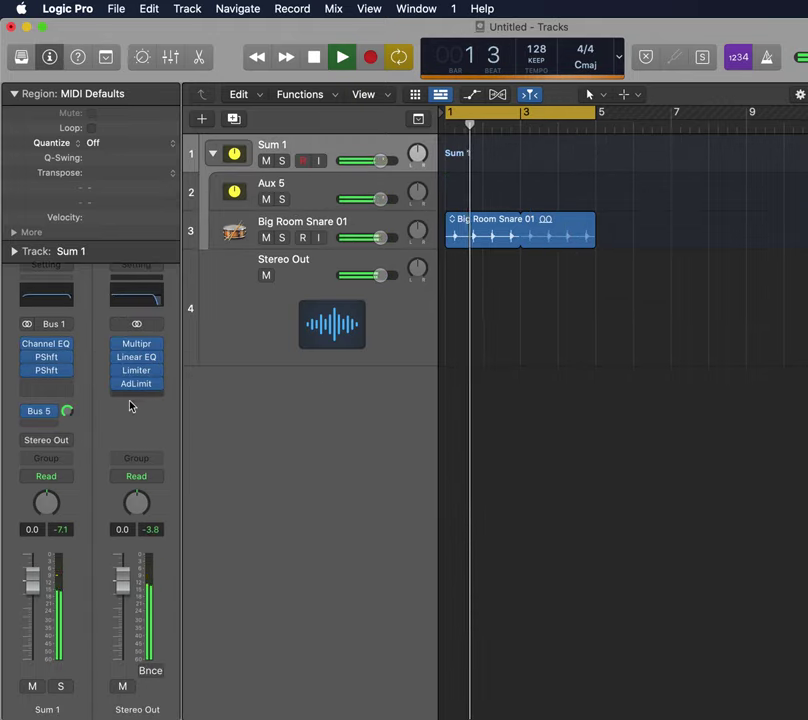
pyautogui.moveTo(66, 413)
pyautogui.mouseDown()
pyautogui.moveTo(66, 390)
pyautogui.moveTo(67, 410)
pyautogui.mouseUp()
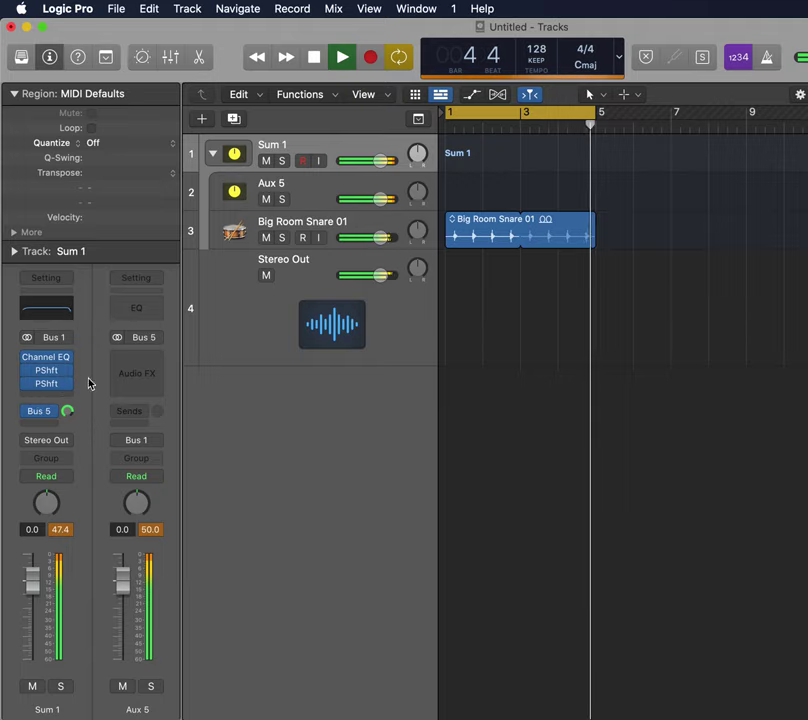
pyautogui.press('space')
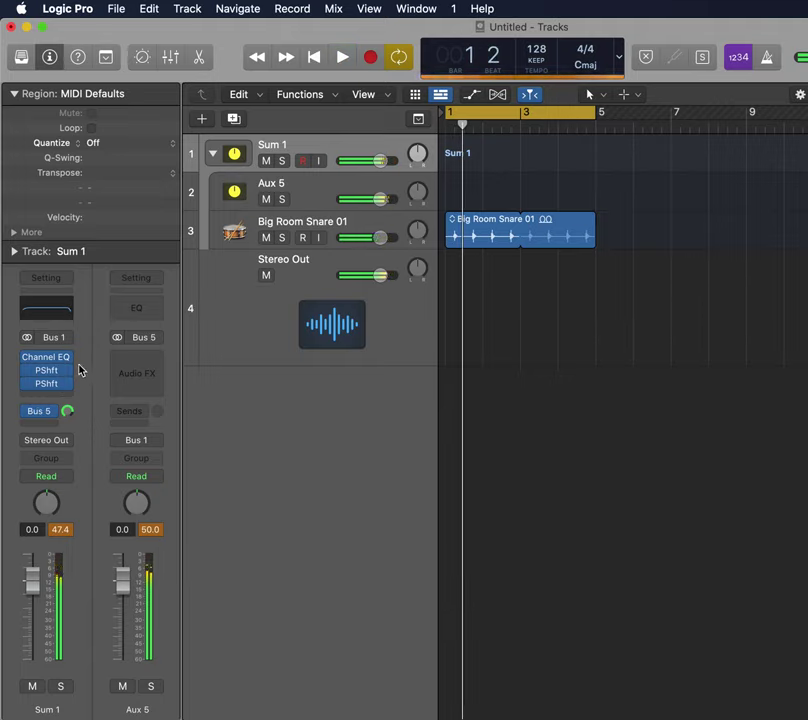
pyautogui.press('space')
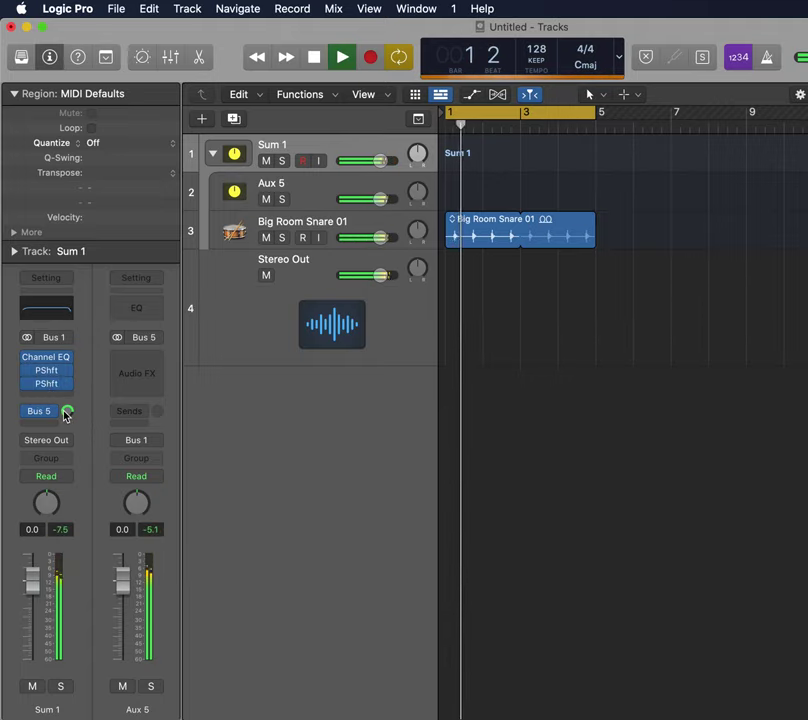
pyautogui.moveTo(65, 411); pyautogui.dragTo(66, 412)
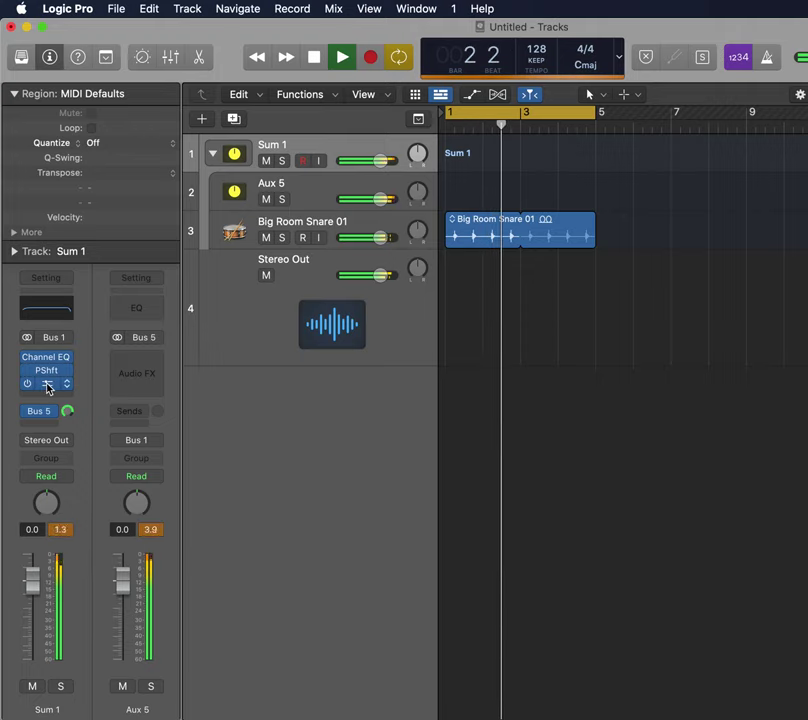
# Set the mix of both Pitch Shifters on Sum 1 to 100% and shift the second one by -3 semitones.
pyautogui.click(48, 386)
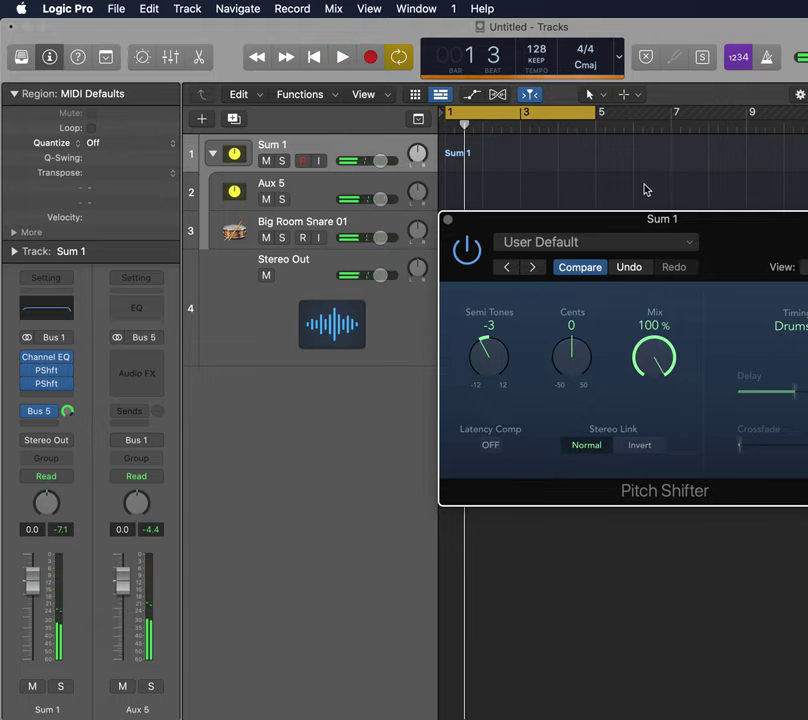
pyautogui.click(72, 370)
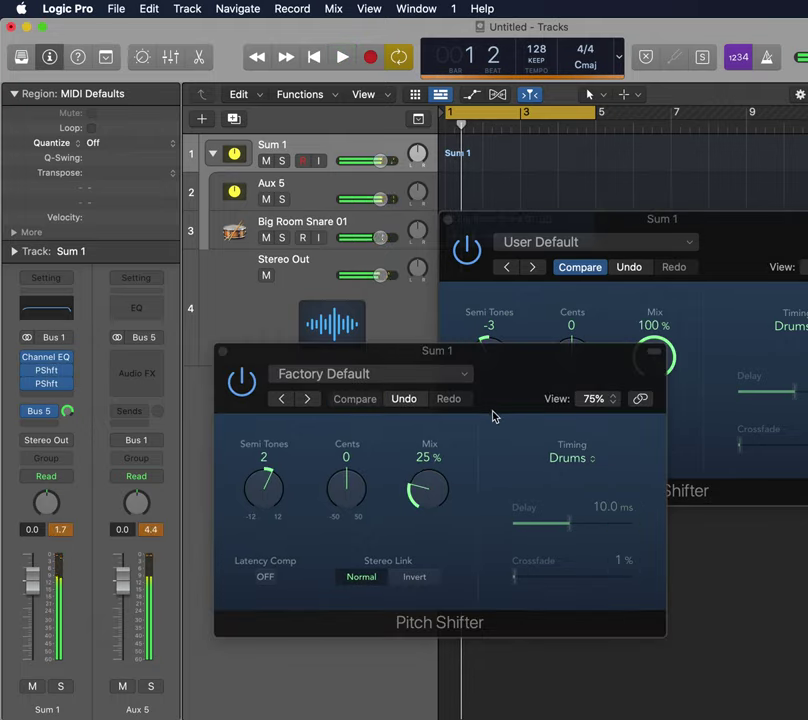
pyautogui.press('space')
pyautogui.moveTo(413, 478); pyautogui.dragTo(438, 238)
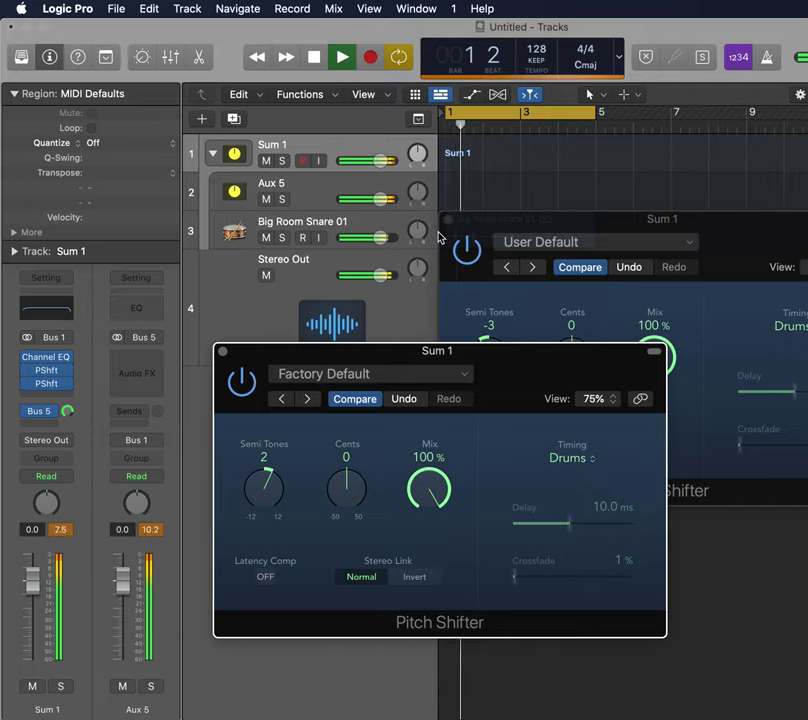
pyautogui.click(224, 352)
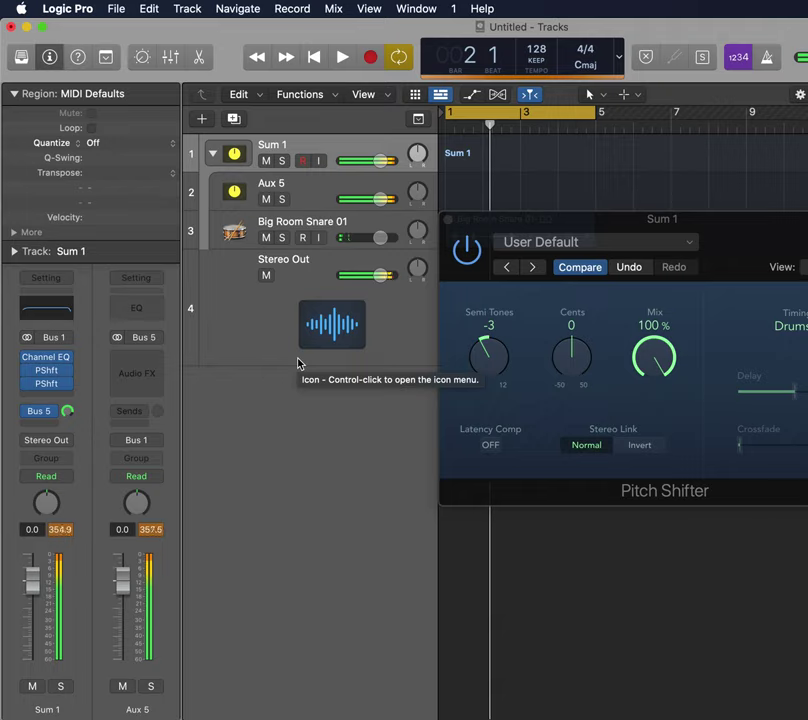
# Audition the pitch-shifted feedback, inspect the first Pitch Shifter on Sum 1, and close both plug-in windows.
pyautogui.press('space')
pyautogui.press('space')
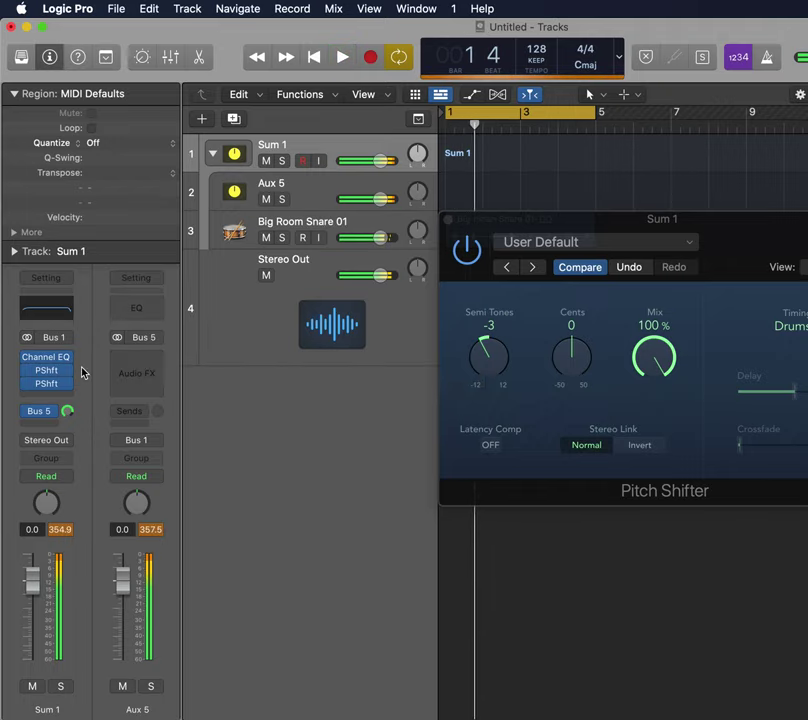
pyautogui.click(52, 372)
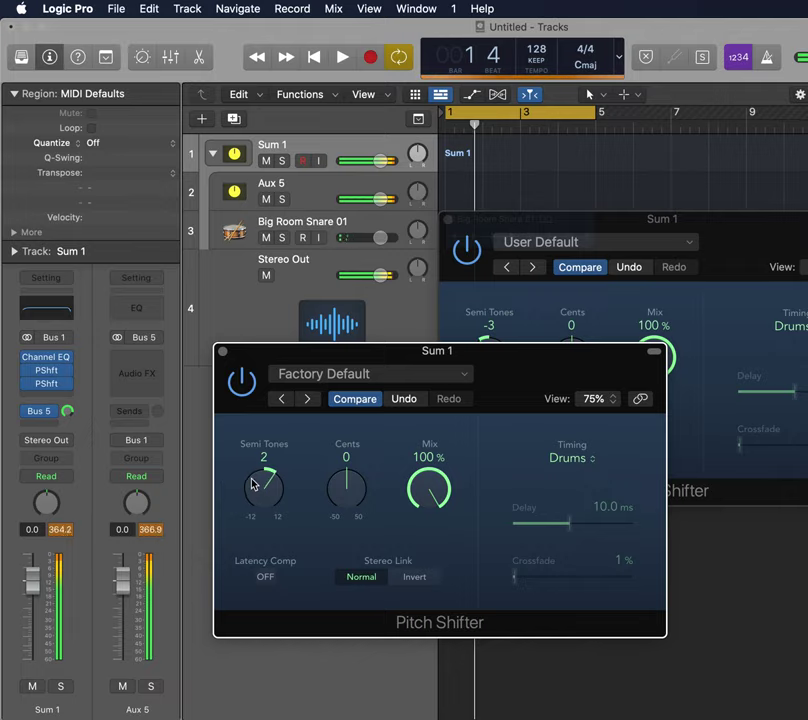
pyautogui.click(224, 354)
pyautogui.click(447, 221)
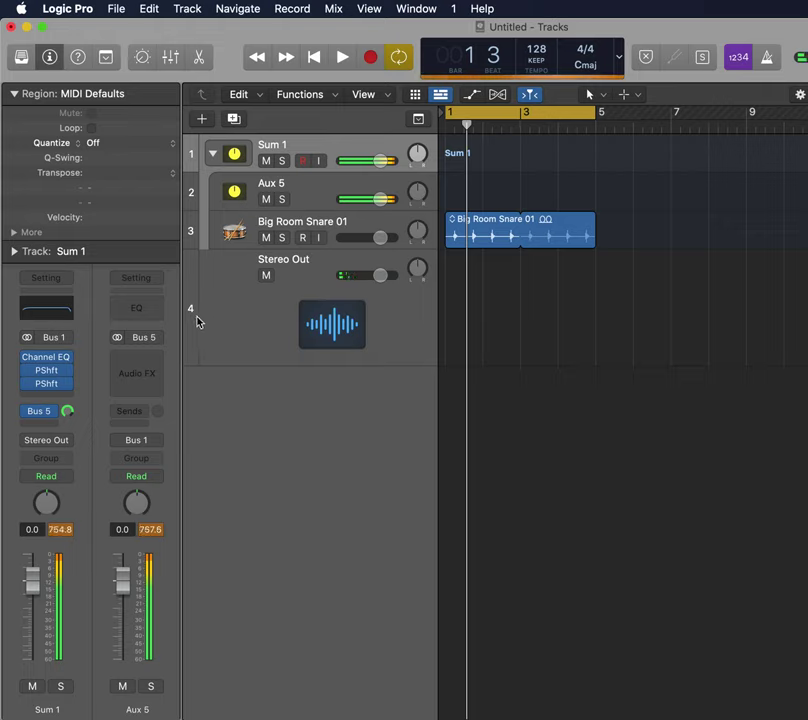
# Insert a stereo Compressor from the Dynamics effects on the Aux 5 channel.
pyautogui.click(147, 361)
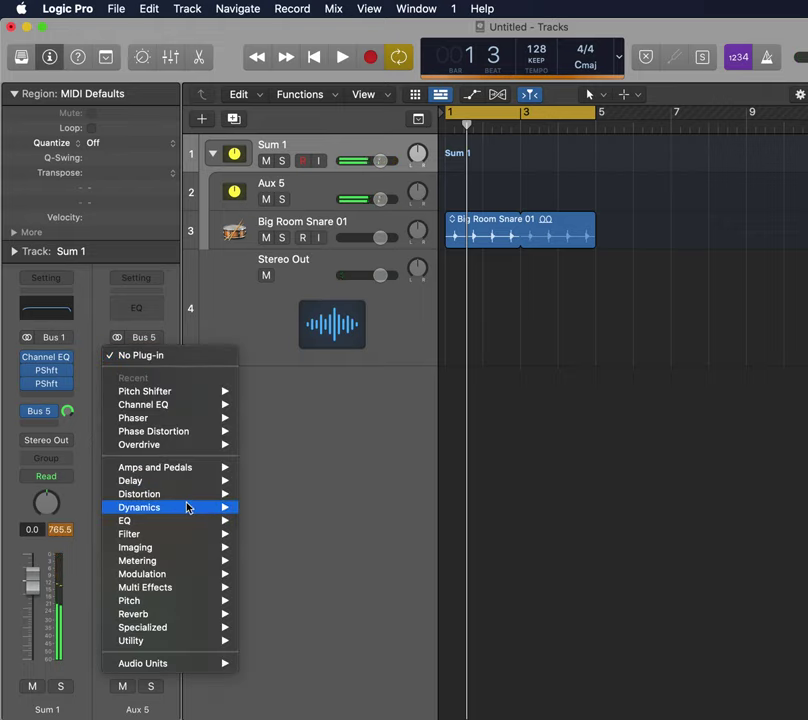
pyautogui.moveTo(188, 507)
pyautogui.moveTo(322, 526)
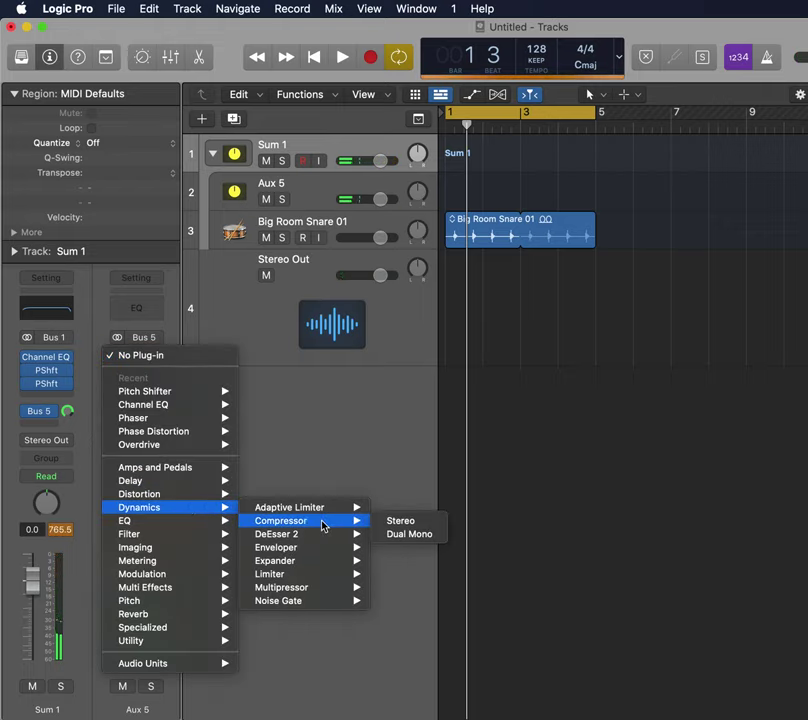
pyautogui.click(403, 527)
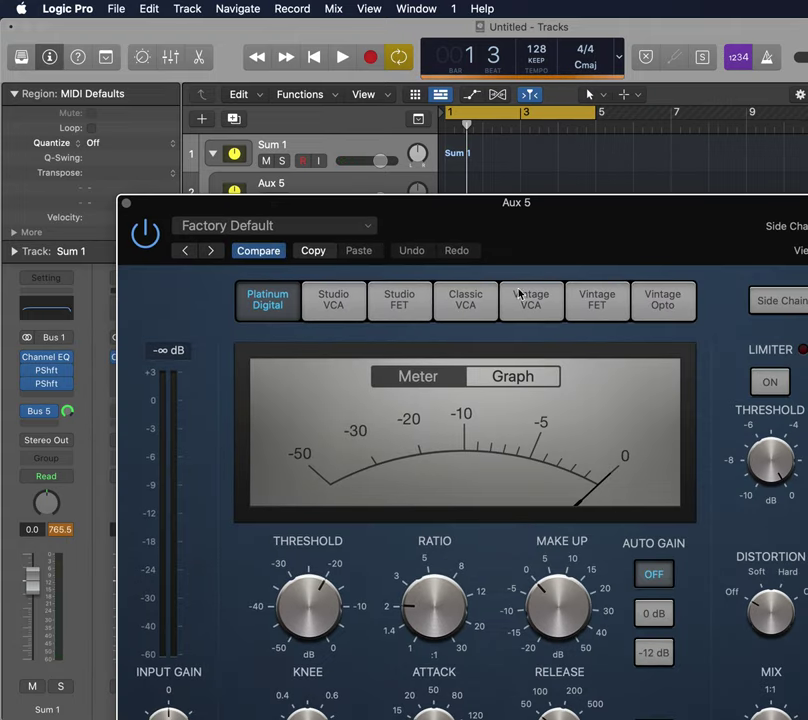
# Switch the Aux 5 Compressor to the Vintage VCA model, set its threshold to -5.5 dB, and close its window.
pyautogui.click(470, 303)
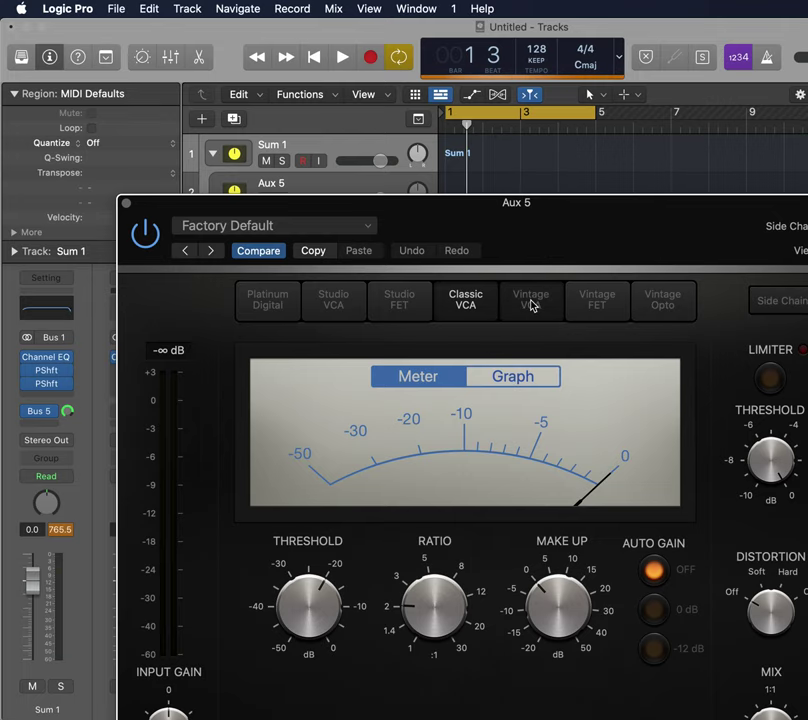
pyautogui.click(532, 306)
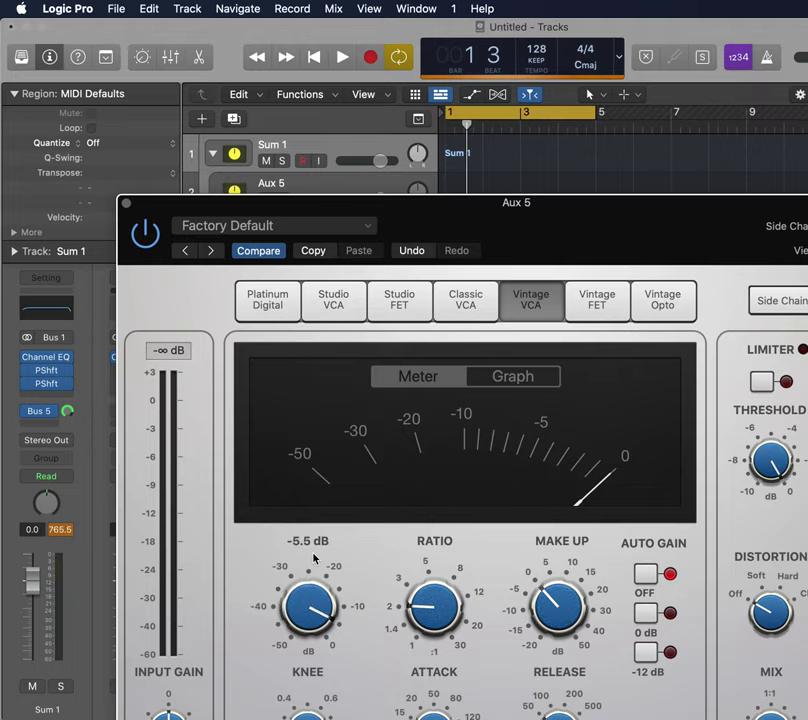
pyautogui.click(126, 205)
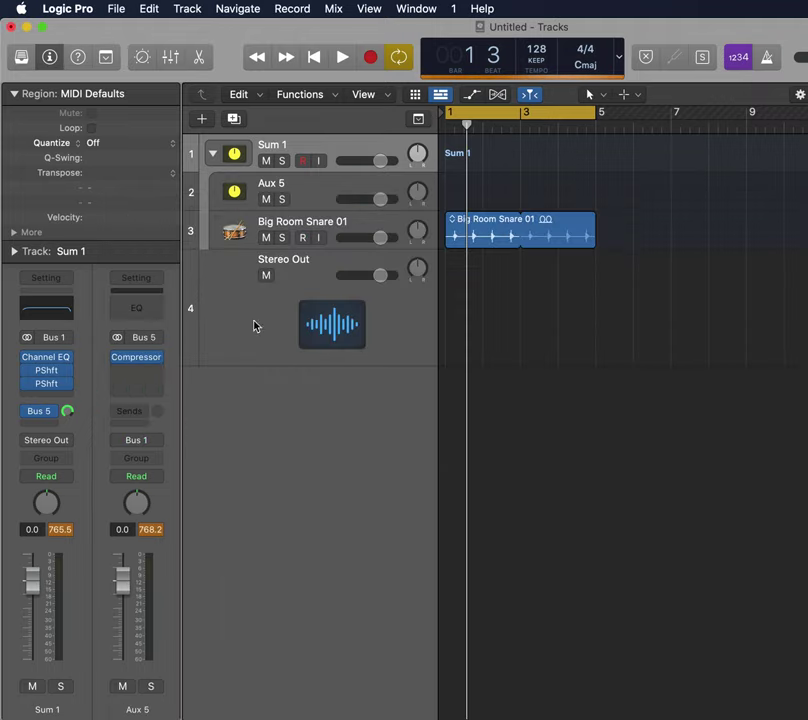
# Audition the compressed feedback by repeatedly starting and stopping playback of the snare loop.
pyautogui.press('space')
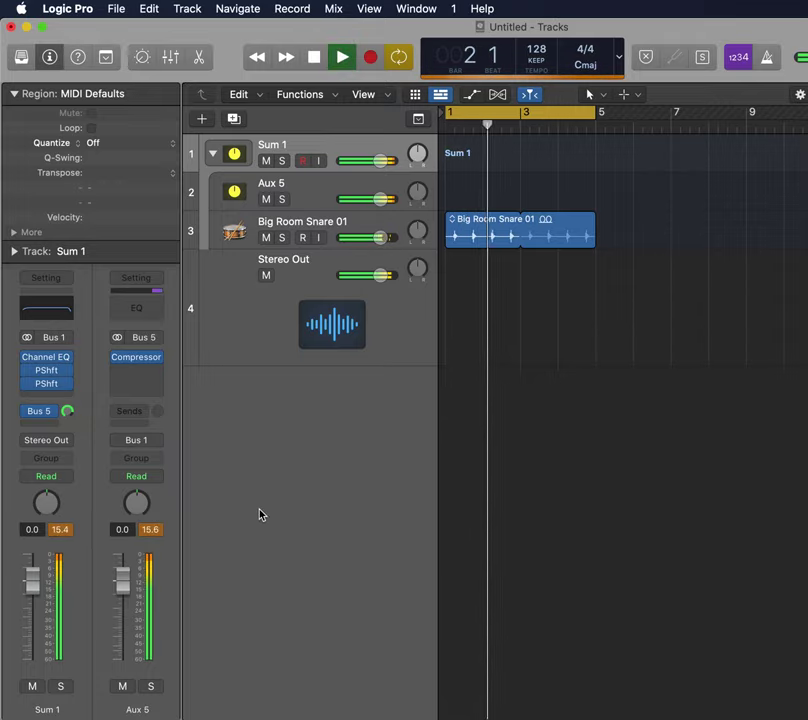
pyautogui.press('space')
pyautogui.press('space')
pyautogui.press('space')
pyautogui.press('space')
pyautogui.press('space')
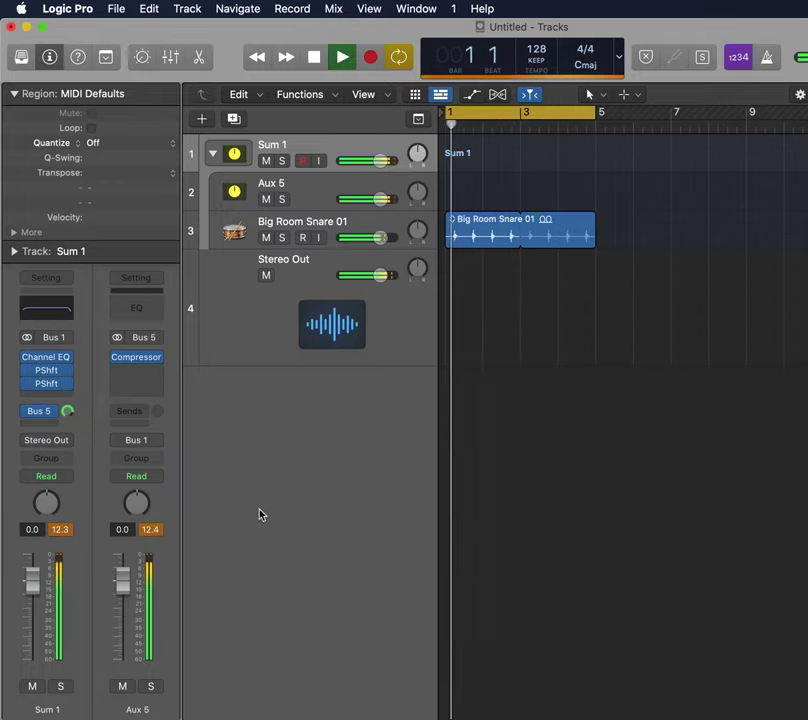
pyautogui.press('Down')
# Bypass the Bus 5 send on Sum 1 and play the loop without the feedback.
pyautogui.click(300, 146)
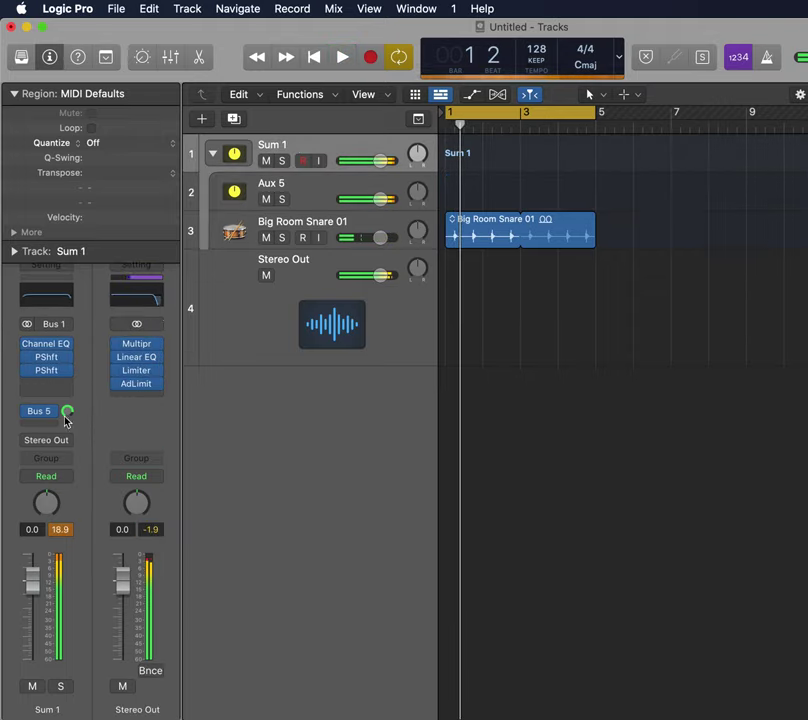
pyautogui.press('space')
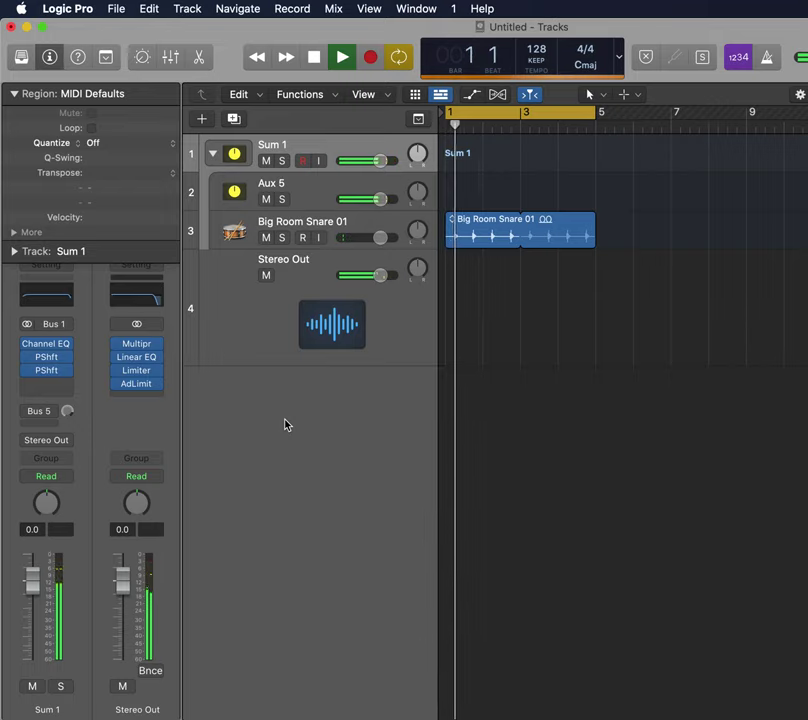
pyautogui.press('space')
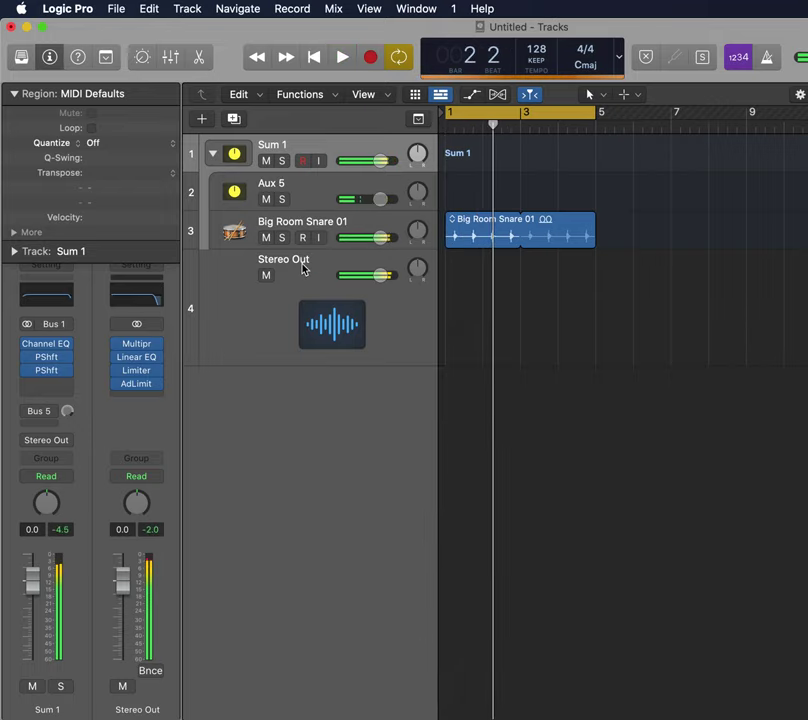
# Audition the loop with the send bypassed while checking the Stereo Out and Big Room Snare 01 channel strips.
pyautogui.click(303, 267)
pyautogui.press('space')
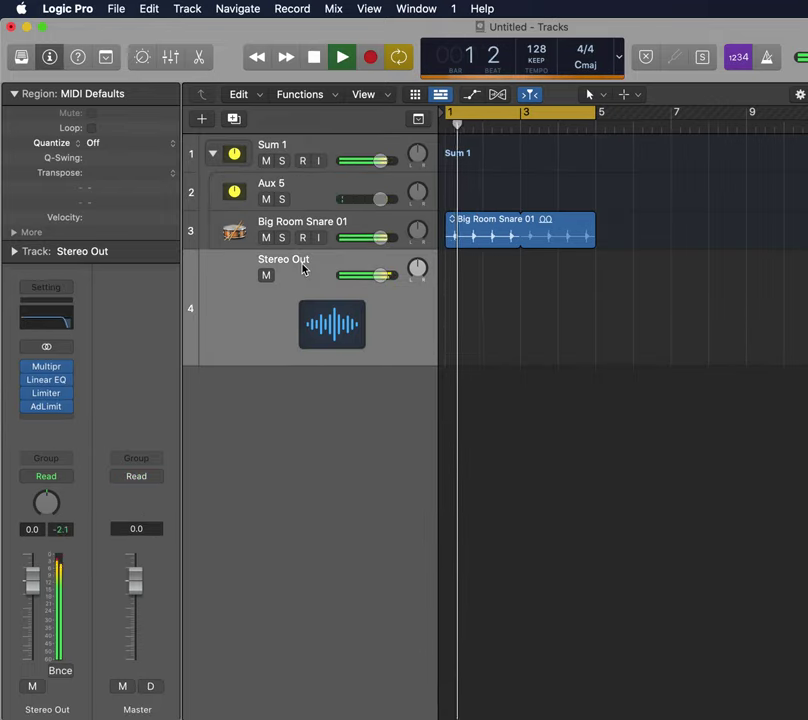
pyautogui.click(307, 224)
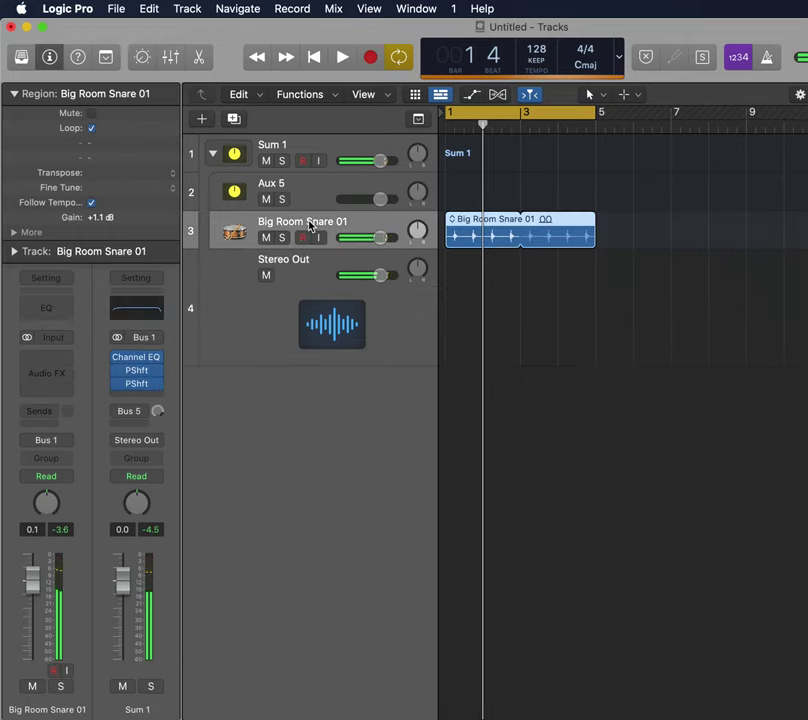
pyautogui.press('space')
pyautogui.press('space')
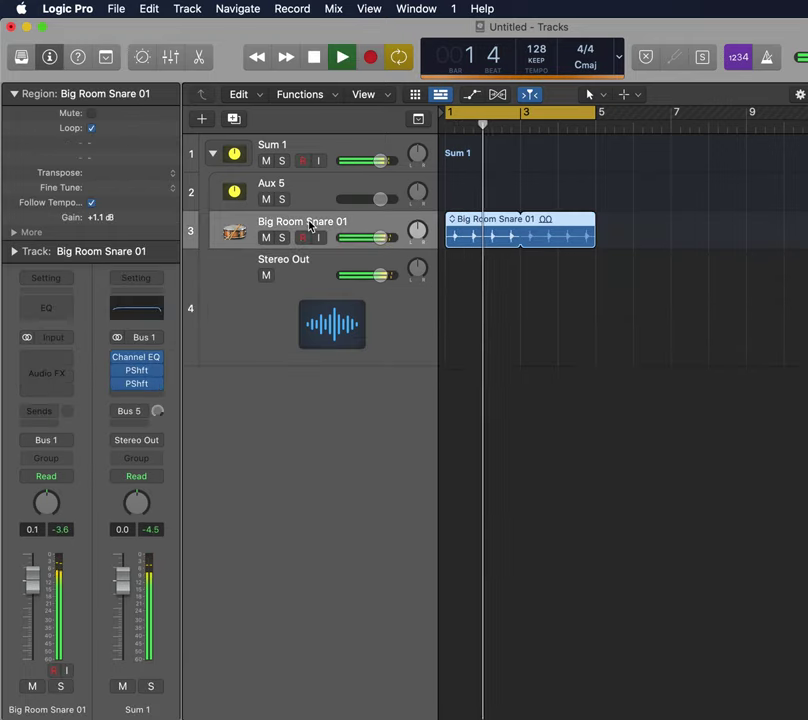
pyautogui.press('space')
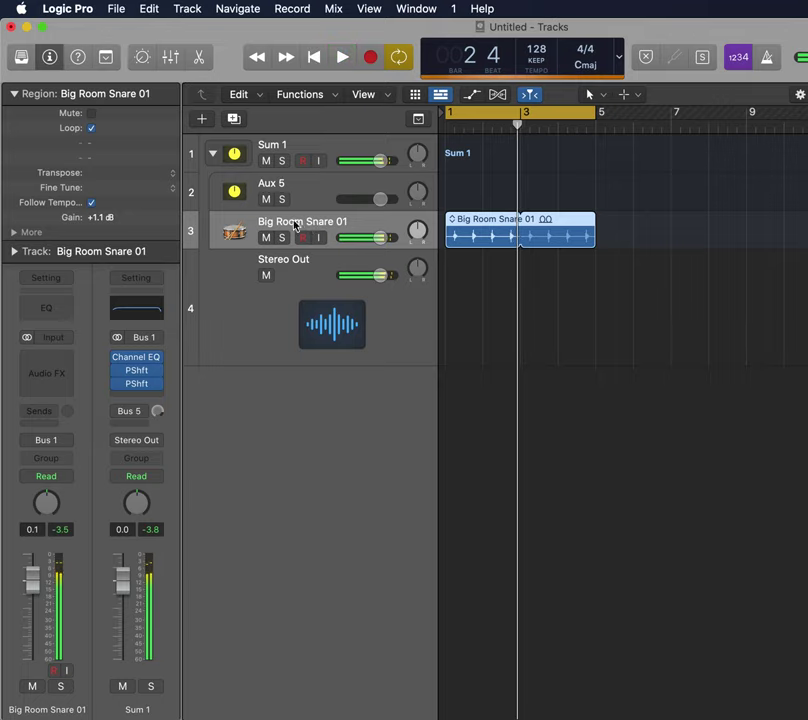
# Flatten the Sum 1 stack to free Big Room Snare 01, and delete the Aux 5 track.
pyautogui.moveTo(288, 224); pyautogui.dragTo(271, 410)
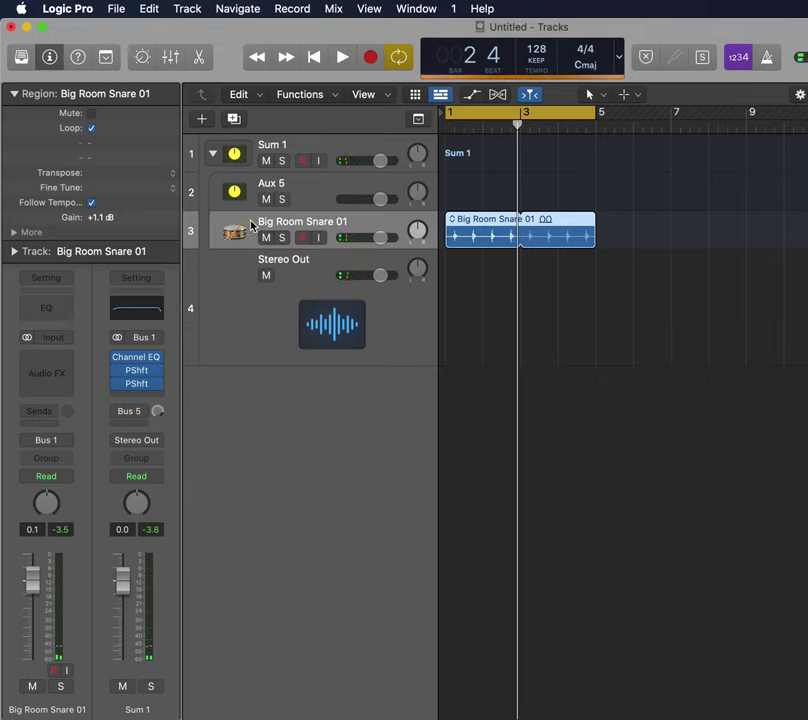
pyautogui.click(297, 150)
pyautogui.rightClick(298, 148)
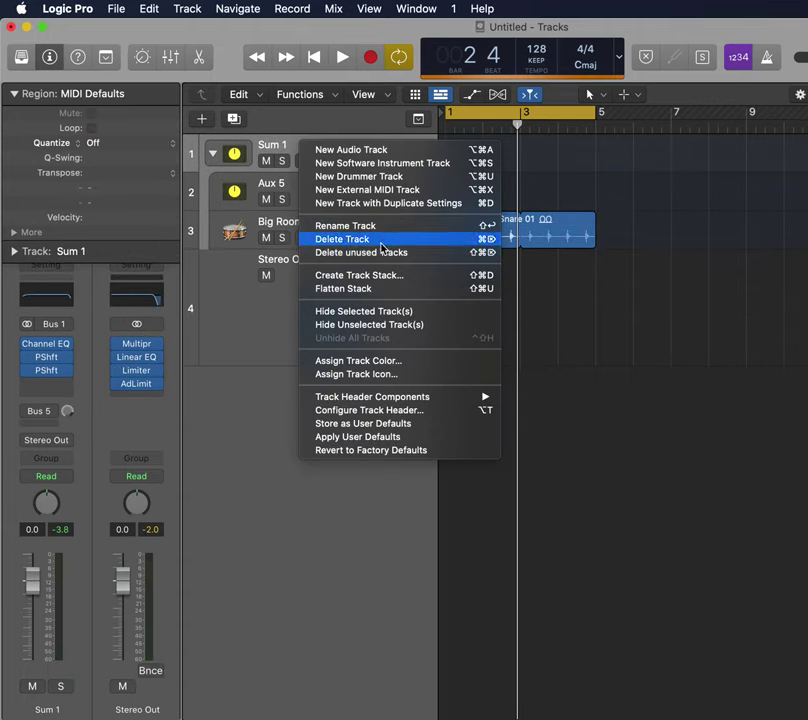
pyautogui.click(345, 288)
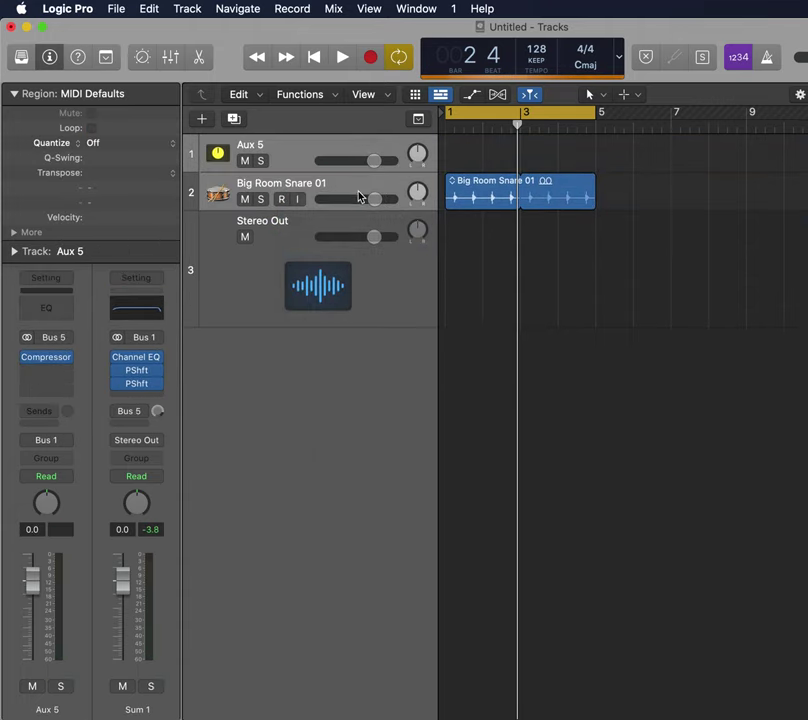
pyautogui.rightClick(302, 158)
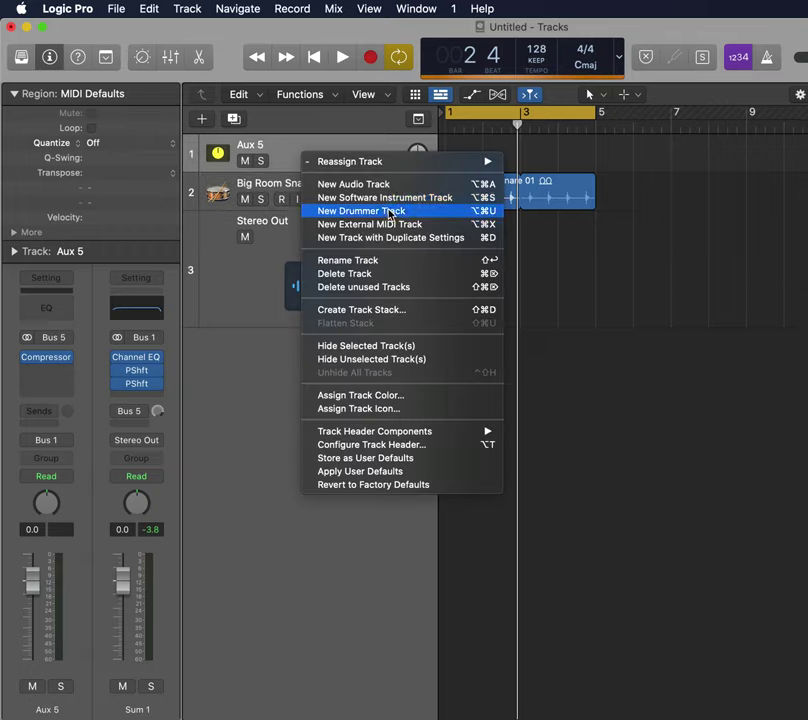
pyautogui.click(366, 273)
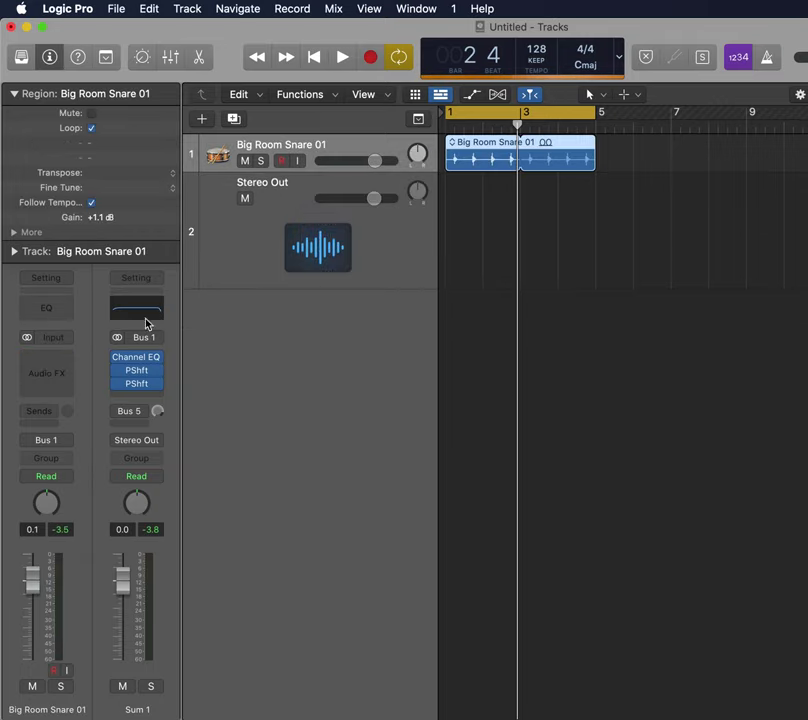
# Route the output of Big Room Snare 01 to Stereo Output and play the loop.
pyautogui.click(46, 440)
pyautogui.moveTo(73, 491)
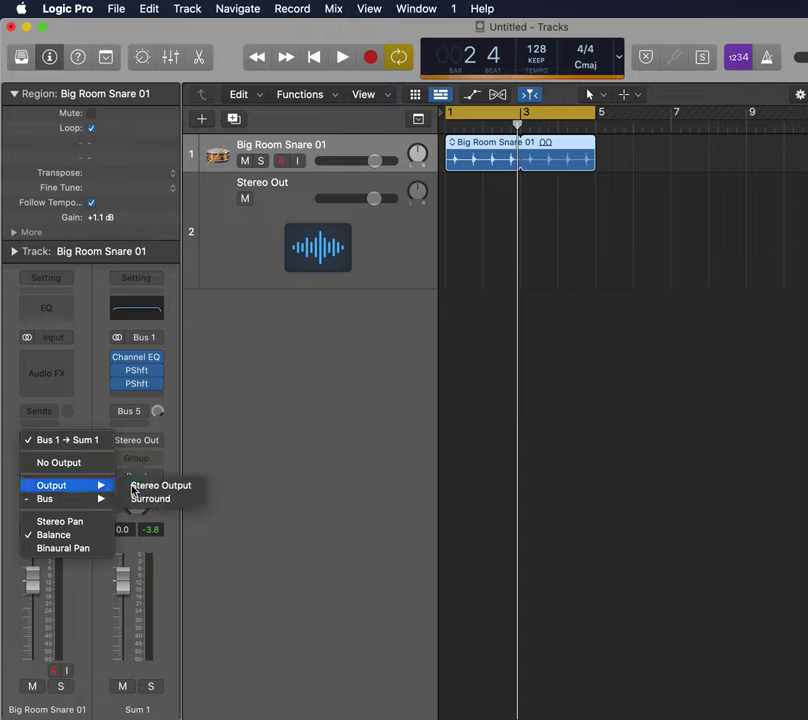
pyautogui.click(135, 486)
pyautogui.press('space')
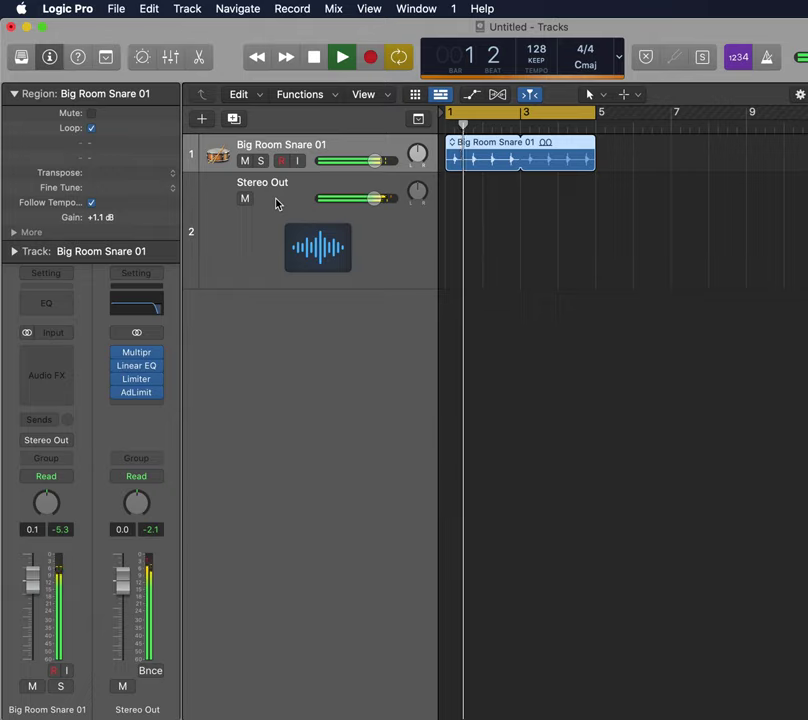